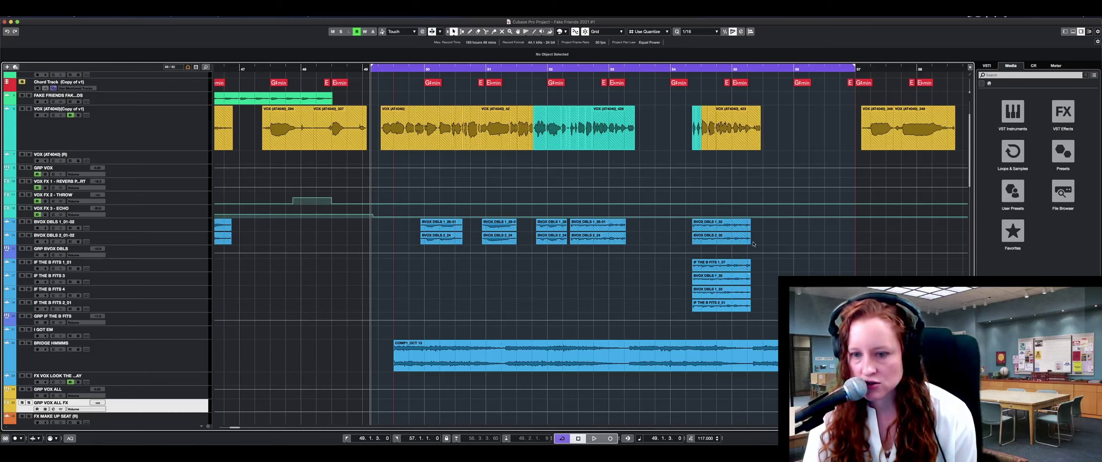
# Select the clip on the BRIDGE HMMMS track, solo the GRP VOX ALL group and open its channel settings
pyautogui.click(432, 361)
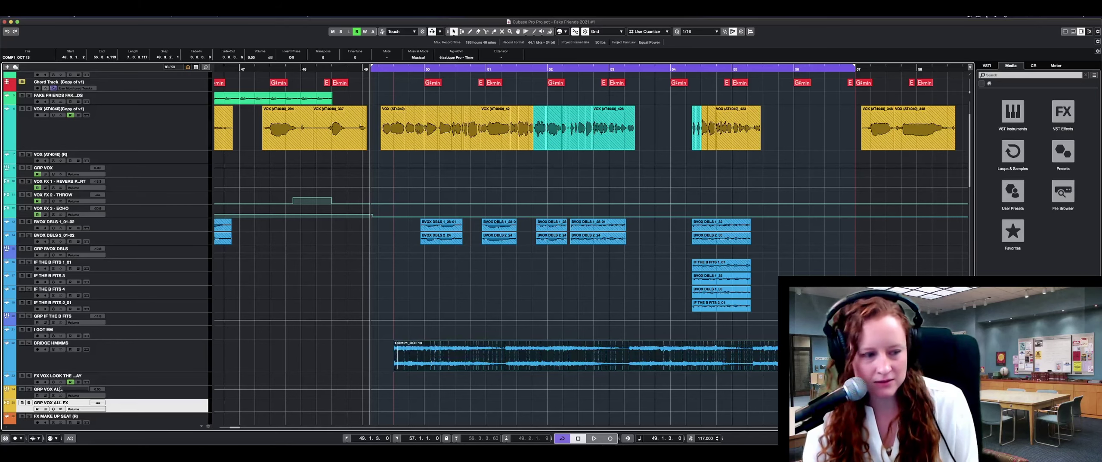
pyautogui.click(28, 390)
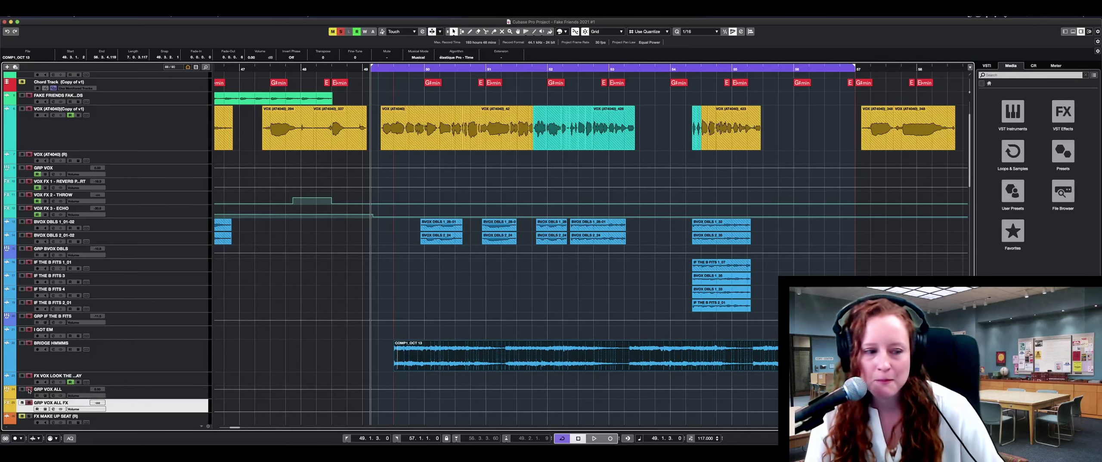
pyautogui.click(53, 395)
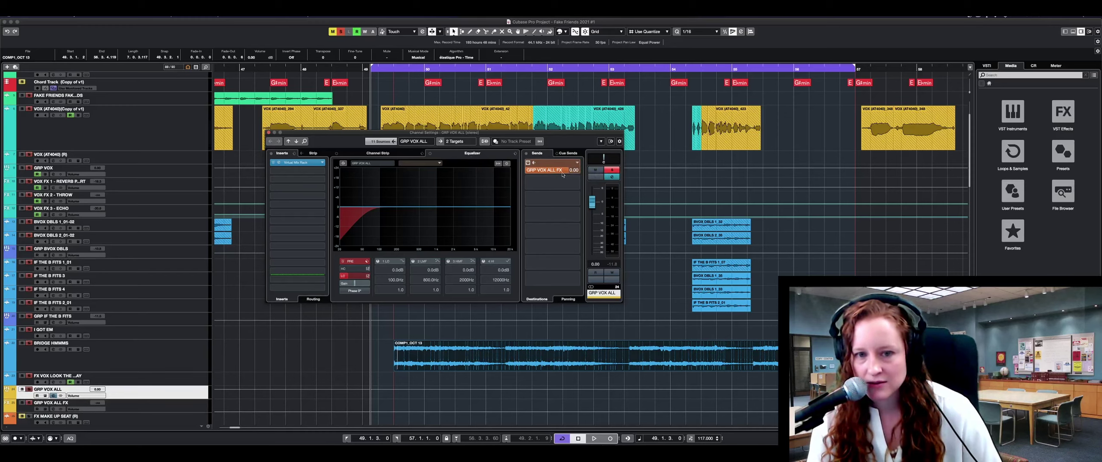
# Go to the GRP VOX ALL FX target channel, open its MicroShift insert and close the channel settings
pyautogui.click(440, 143)
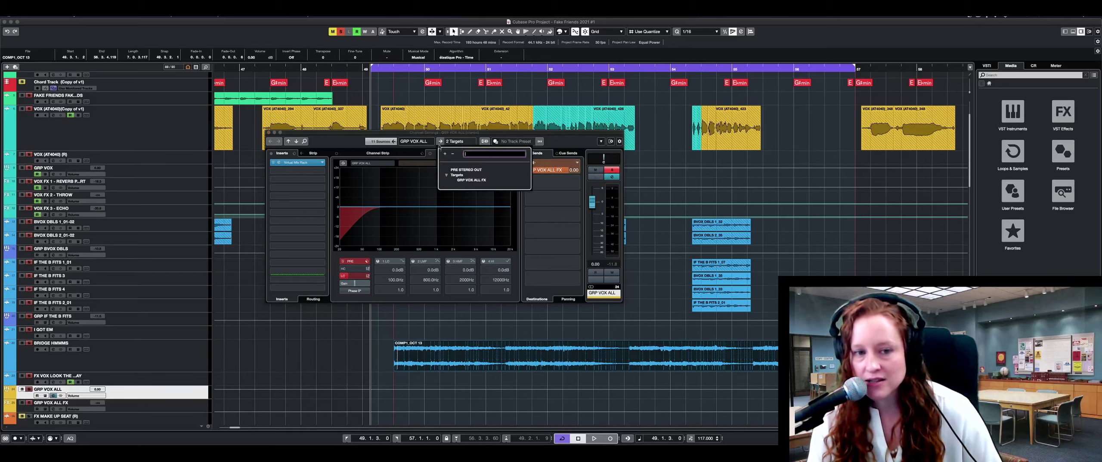
pyautogui.click(457, 180)
pyautogui.click(278, 164)
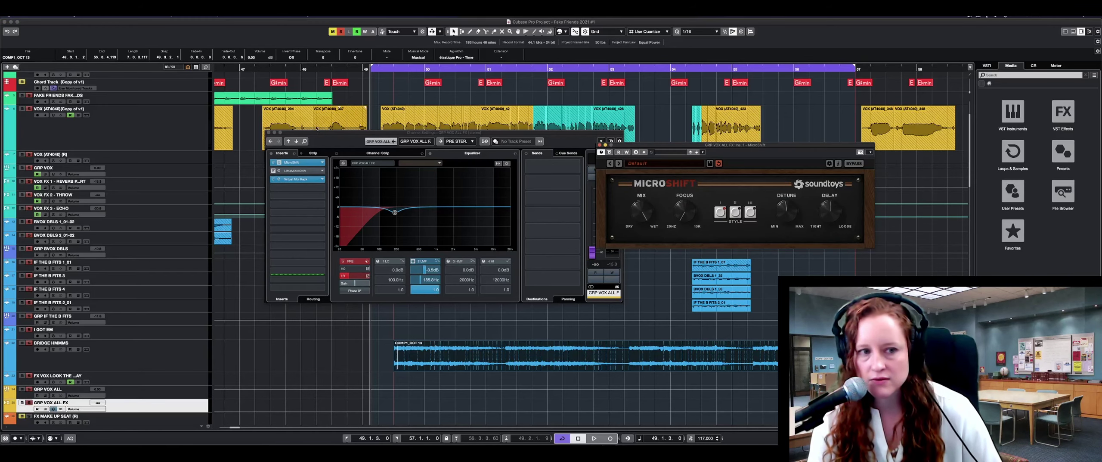
pyautogui.press('e')
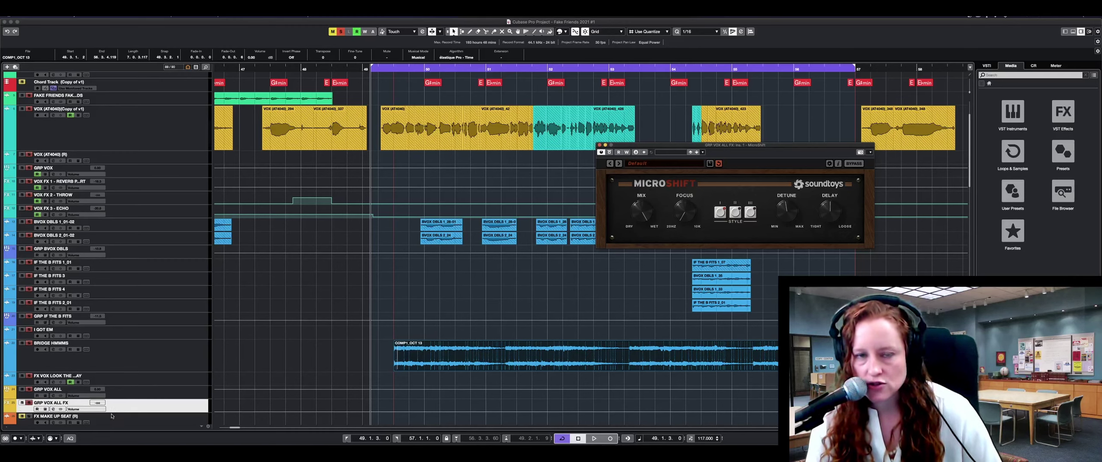
pyautogui.click(54, 409)
pyautogui.press('e')
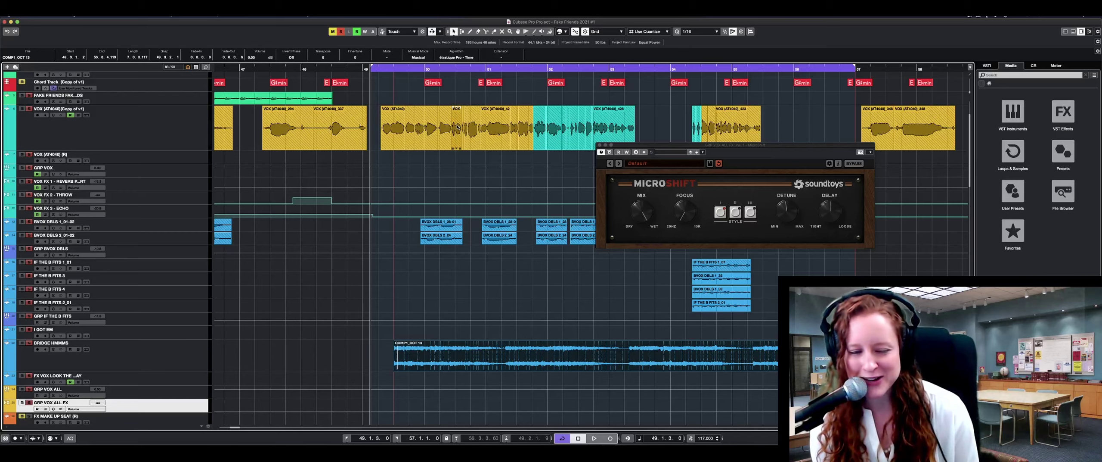
# Compare playback of the soloed vocals before and after raising the GRP VOX ALL FX fader to about 0 dB
pyautogui.press('space')
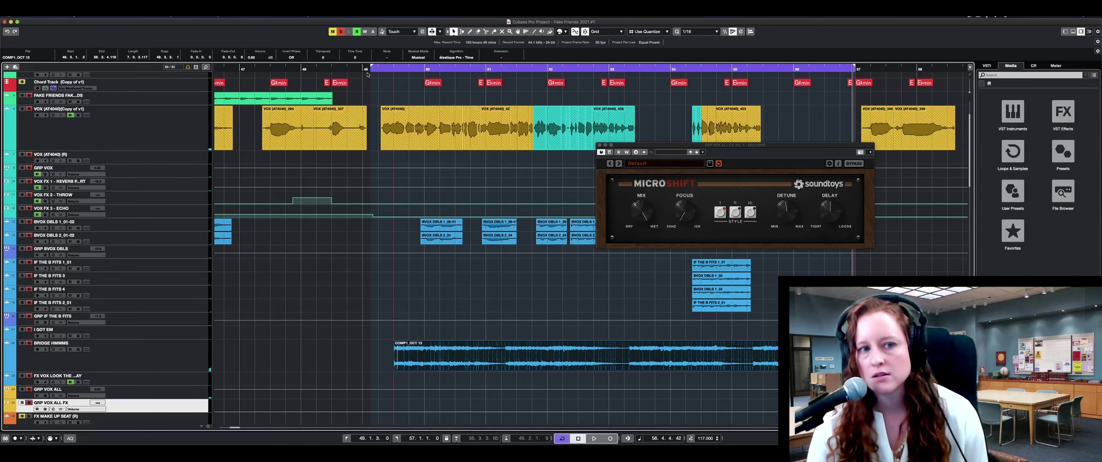
pyautogui.press('space')
pyautogui.click(53, 408)
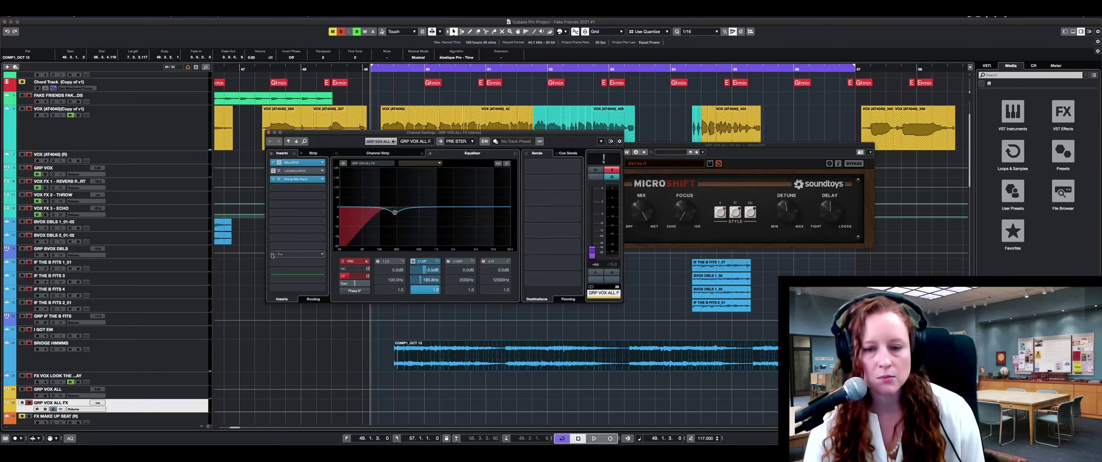
pyautogui.moveTo(592, 253); pyautogui.dragTo(593, 202)
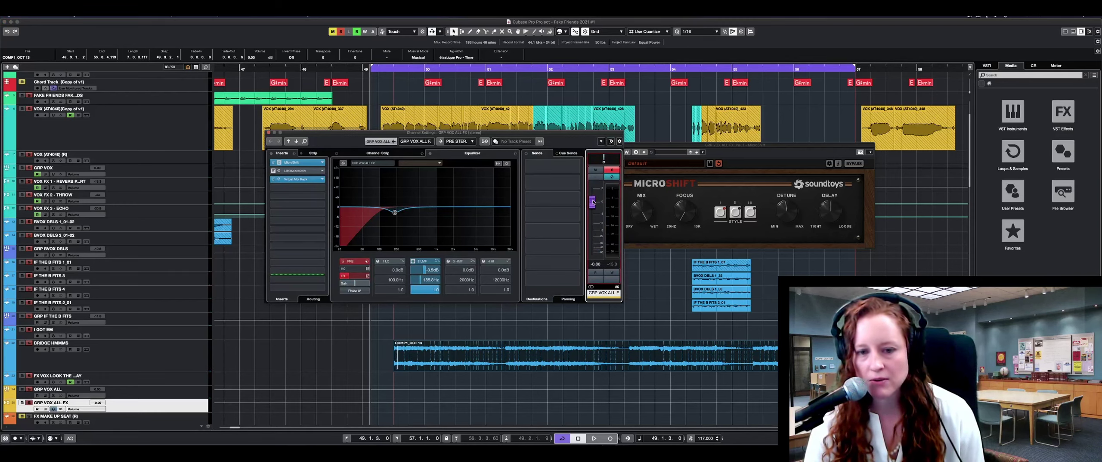
pyautogui.press('space')
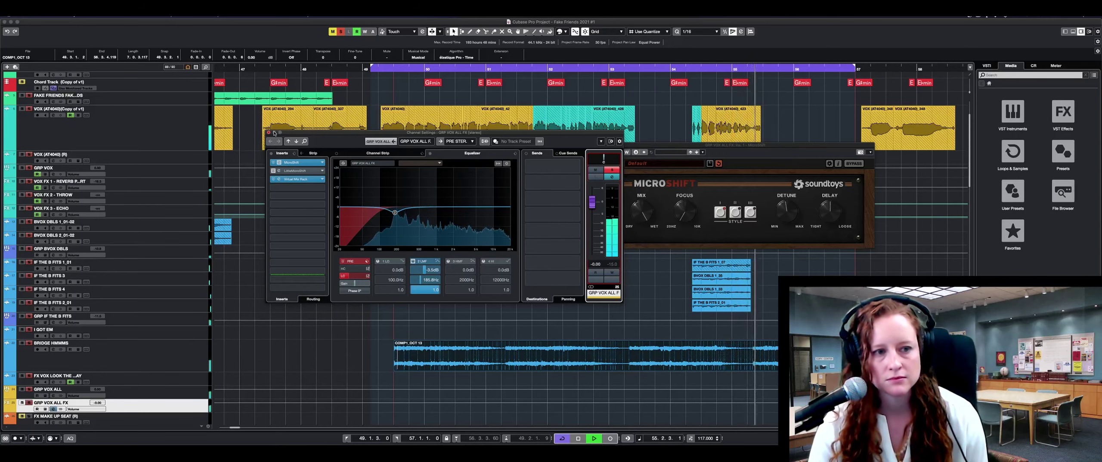
pyautogui.press('space')
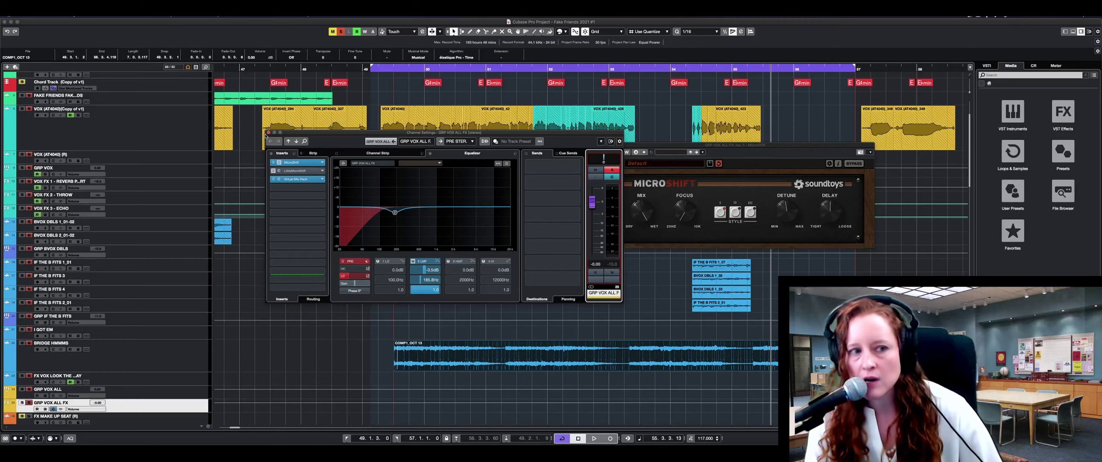
# Close the GRP VOX ALL FX channel settings and reposition the MicroShift plug-in window over the middle of the arrangement
pyautogui.click(267, 133)
pyautogui.moveTo(630, 145); pyautogui.dragTo(507, 164)
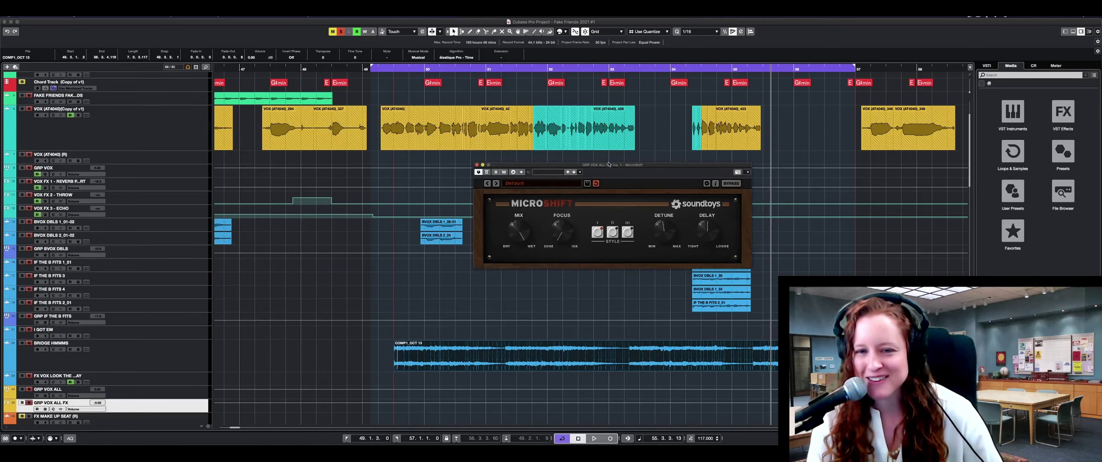
pyautogui.moveTo(609, 164); pyautogui.dragTo(557, 171)
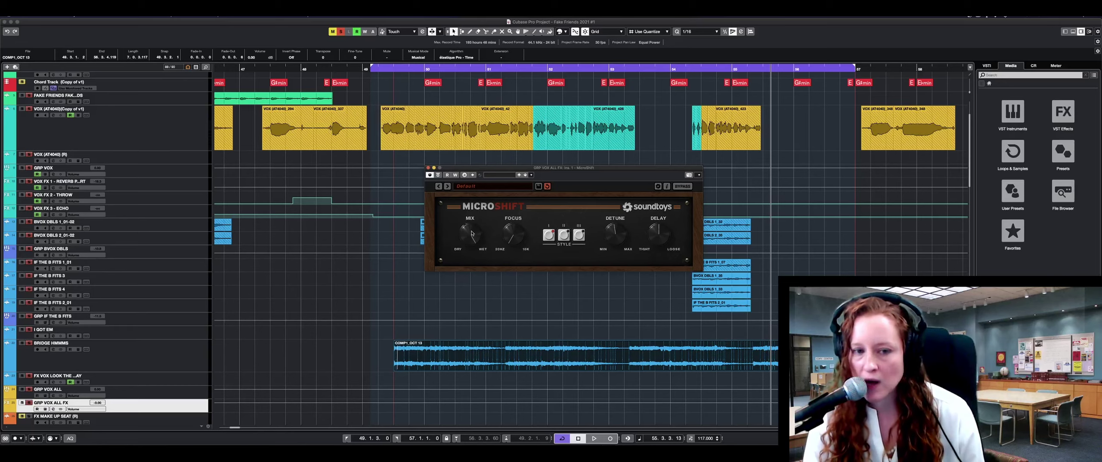
# Audition MicroShift's Focus at higher frequencies during playback and return it to 20 Hz
pyautogui.moveTo(493, 222)
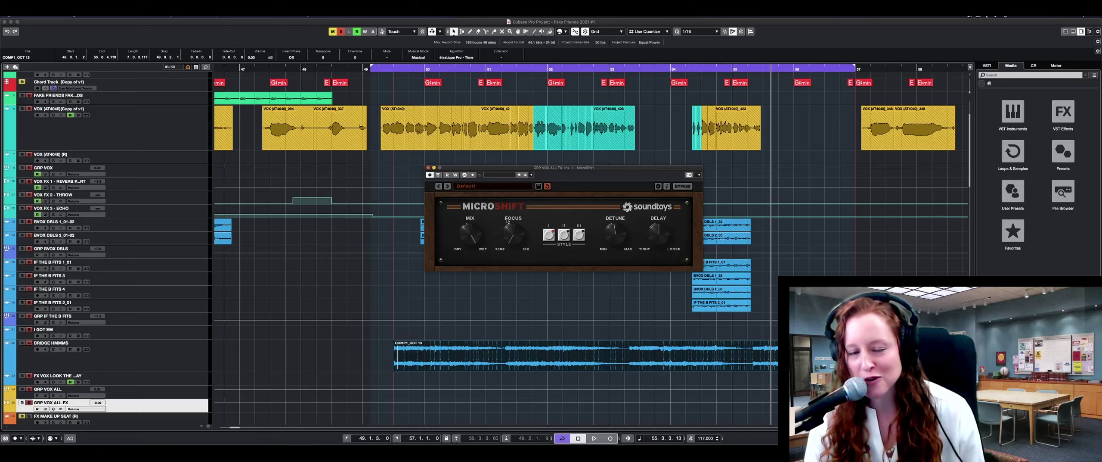
pyautogui.moveTo(511, 241); pyautogui.dragTo(512, 222)
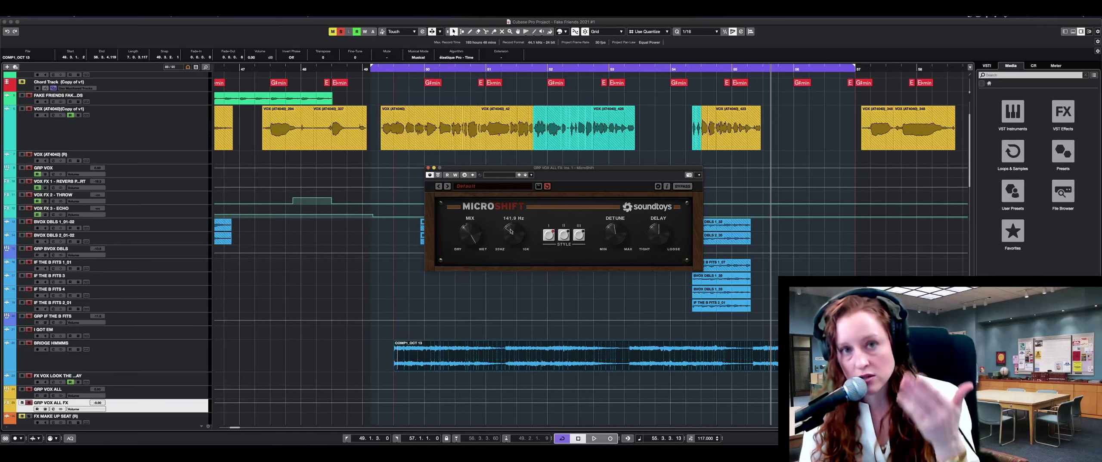
pyautogui.scroll(2, 512, 233)
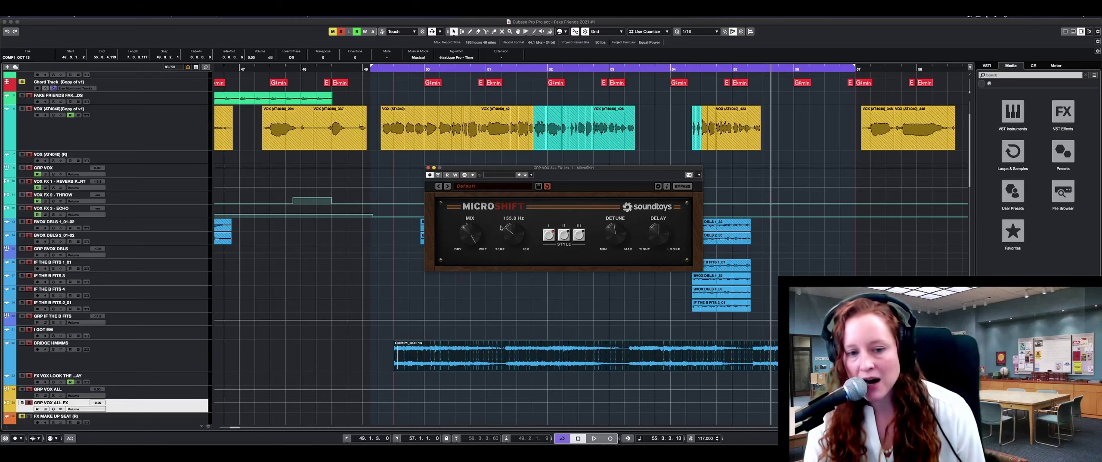
pyautogui.press('space')
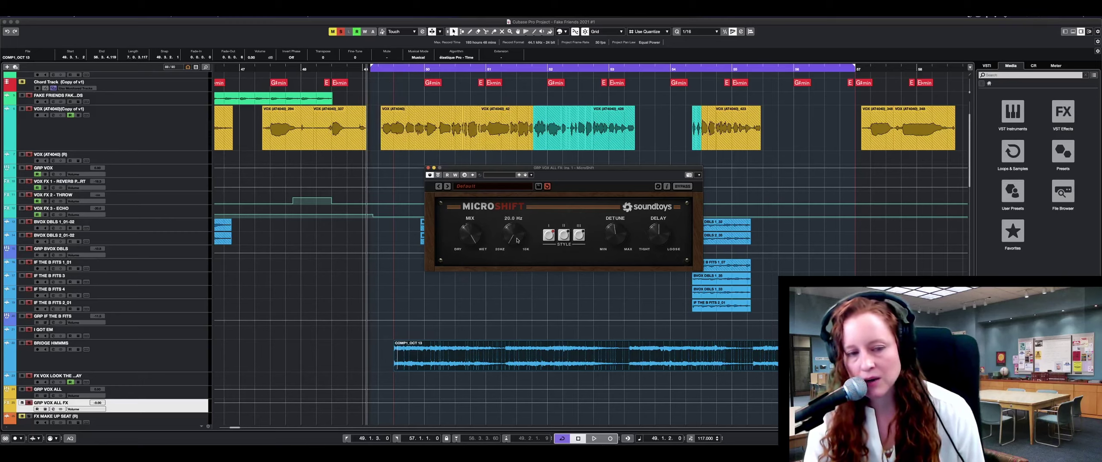
pyautogui.press('space')
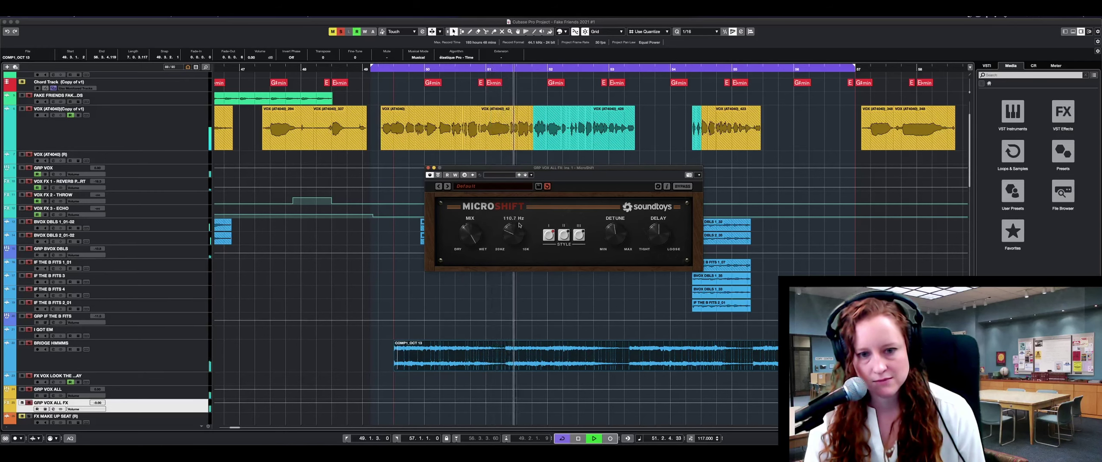
pyautogui.moveTo(520, 223); pyautogui.dragTo(509, 245)
pyautogui.press('space')
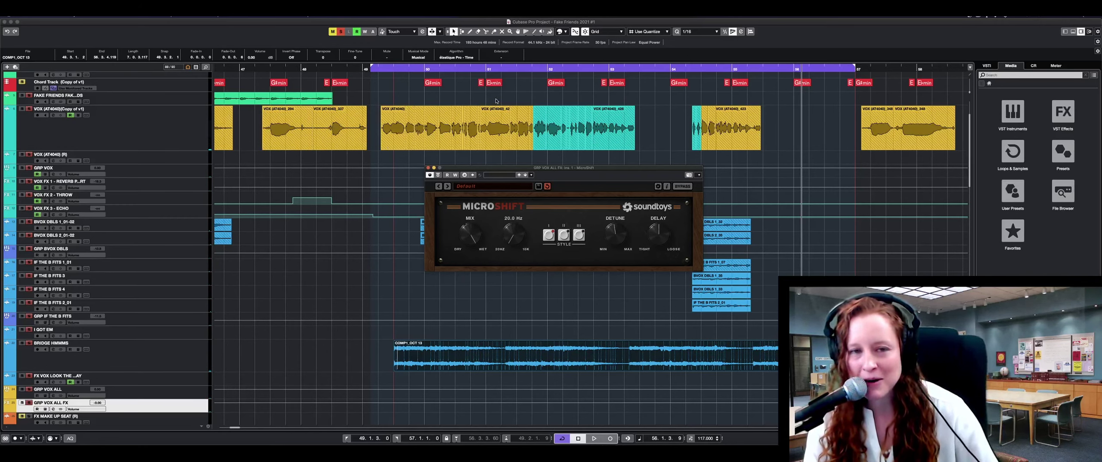
# Audition MicroShift's Detune up to 200% during playback and set it to 50%
pyautogui.press('KP_0')
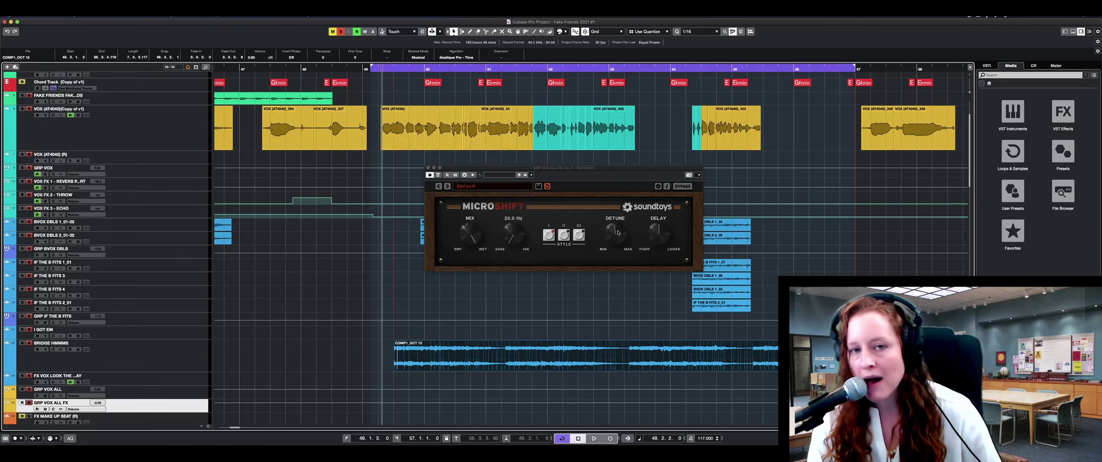
pyautogui.click(625, 221)
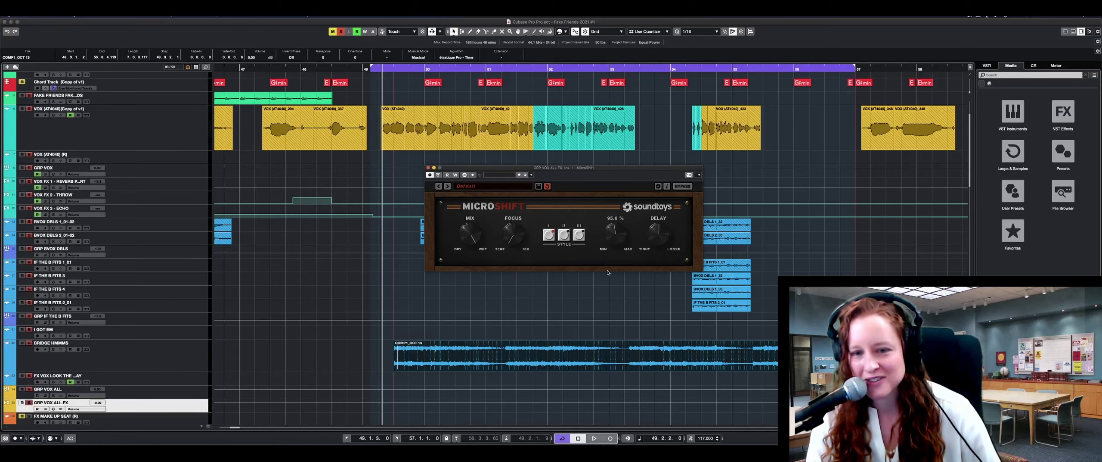
pyautogui.keyDown('alt'); pyautogui.click(615, 232); pyautogui.keyUp('alt')
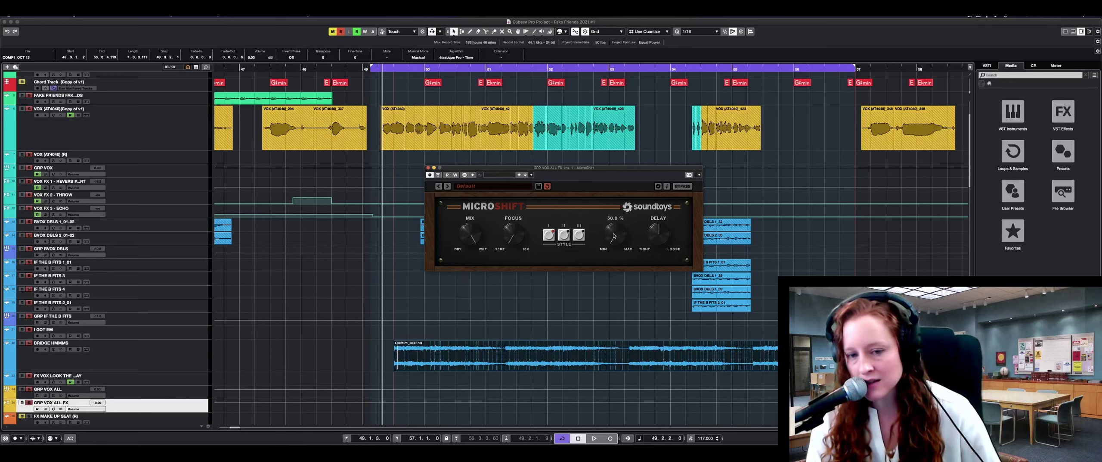
pyautogui.press('space')
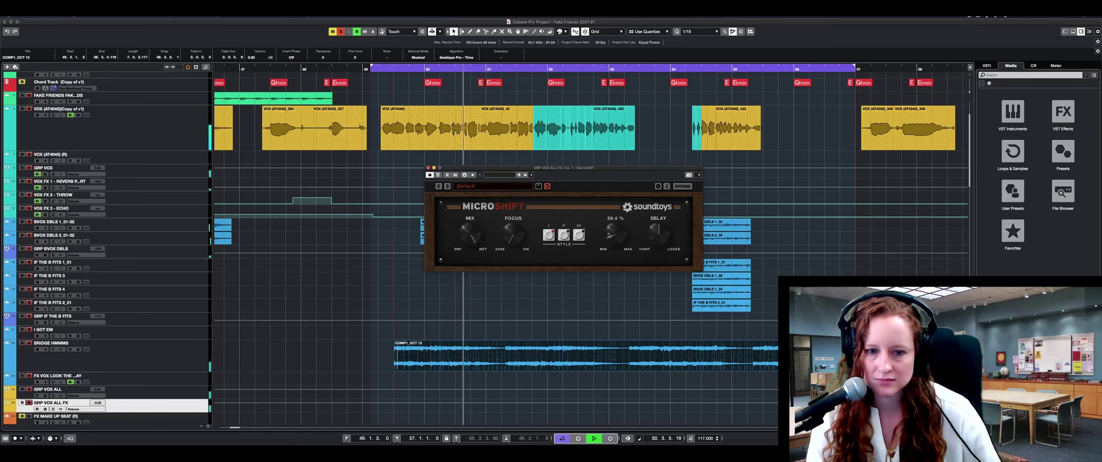
pyautogui.moveTo(608, 240); pyautogui.dragTo(625, 177)
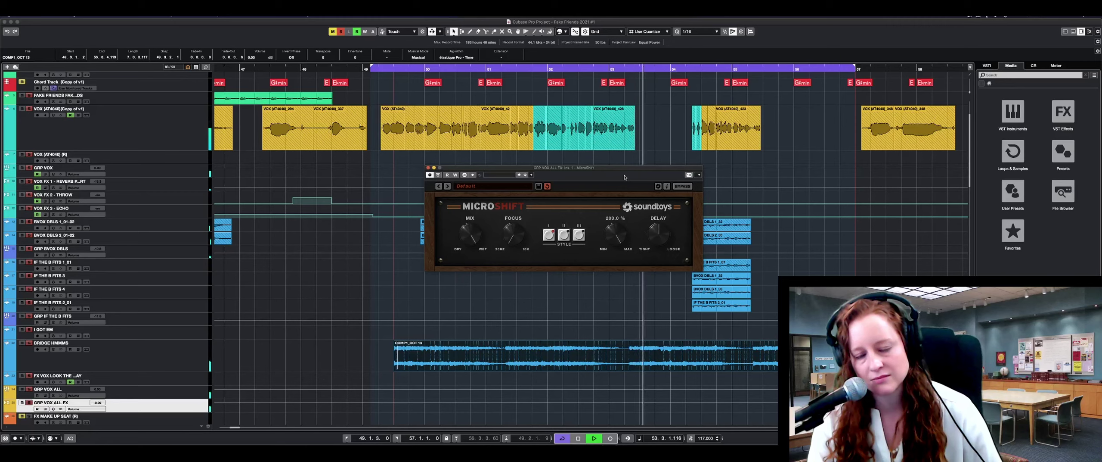
pyautogui.moveTo(625, 177); pyautogui.dragTo(619, 202)
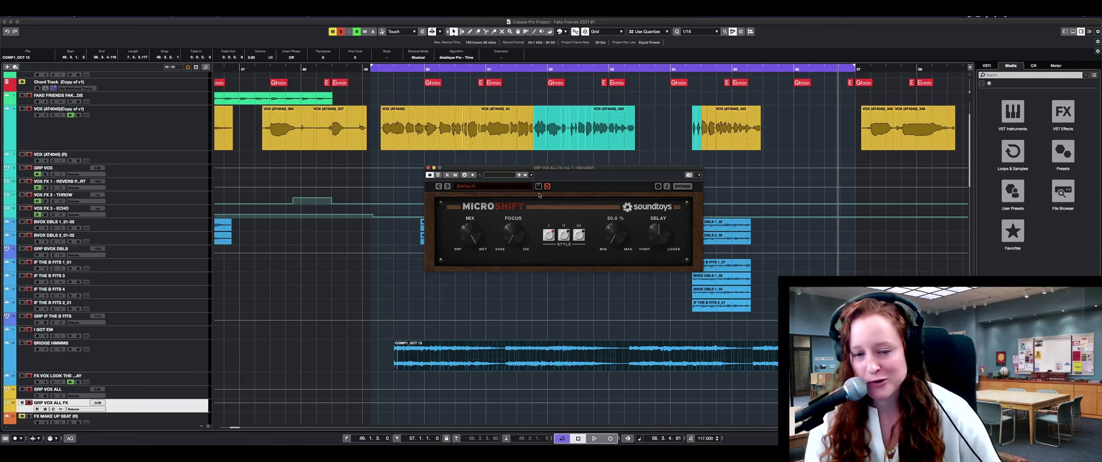
# Turn MicroShift's Delay towards tight and audition it between tight and loose while the vocals play
pyautogui.click(716, 215)
pyautogui.click(664, 235)
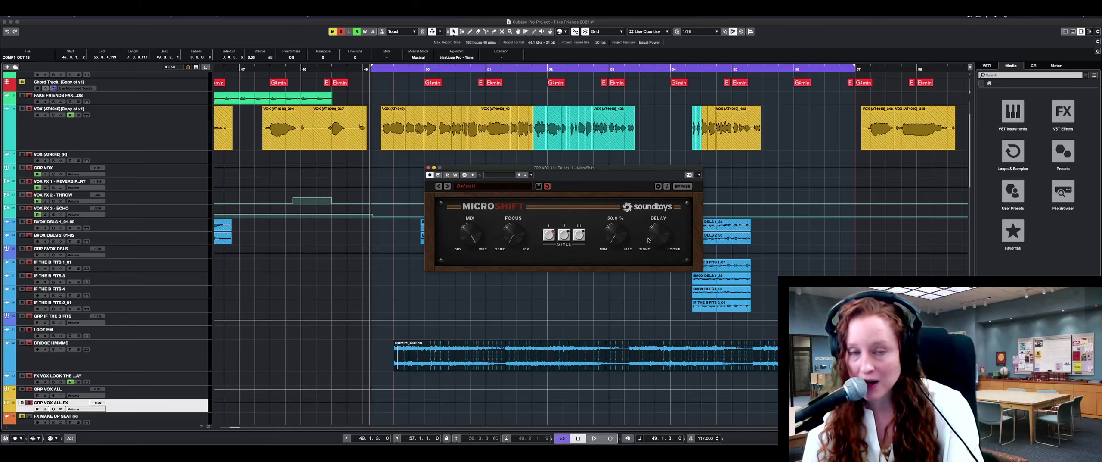
pyautogui.moveTo(649, 240); pyautogui.dragTo(649, 254)
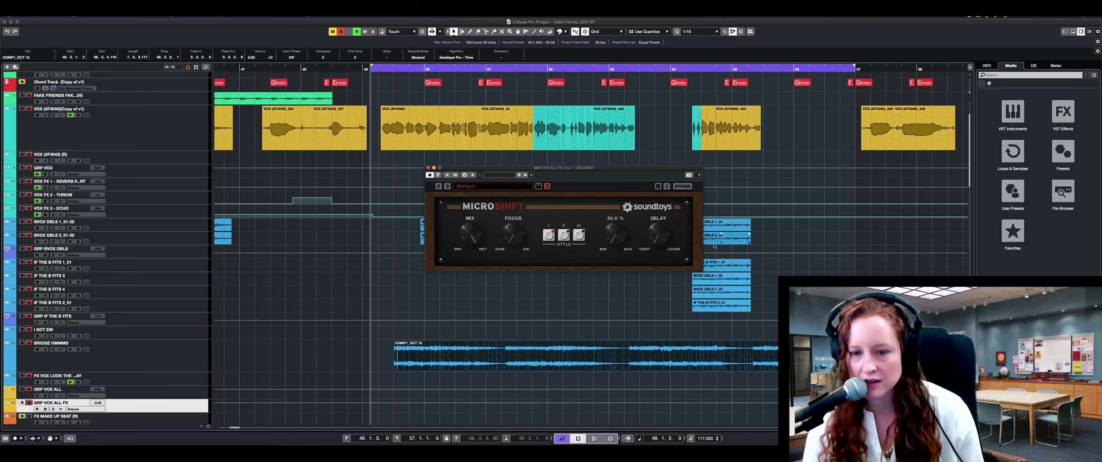
pyautogui.press('space')
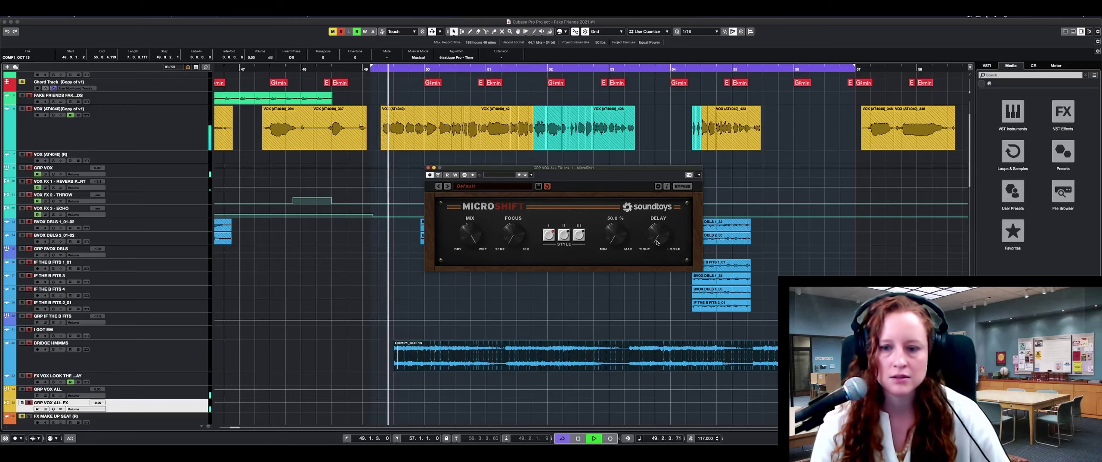
pyautogui.moveTo(656, 244); pyautogui.dragTo(666, 197)
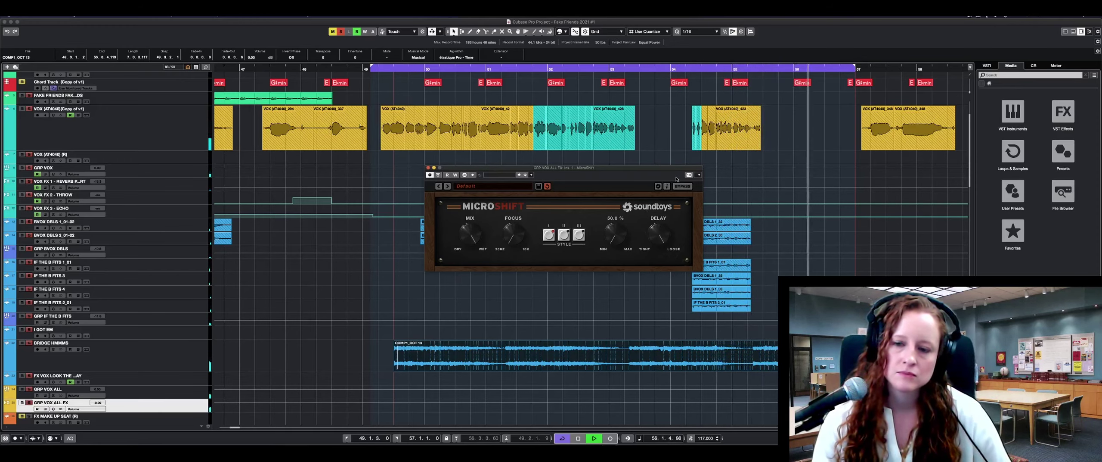
pyautogui.press('space')
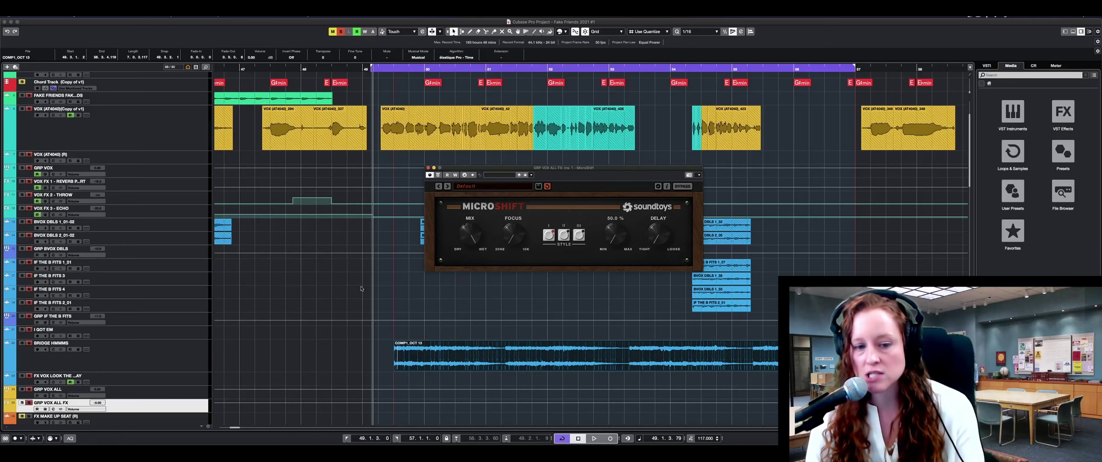
# Deselect the bridge clip, switch MicroShift to Style II and play the vocals with it
pyautogui.click(319, 299)
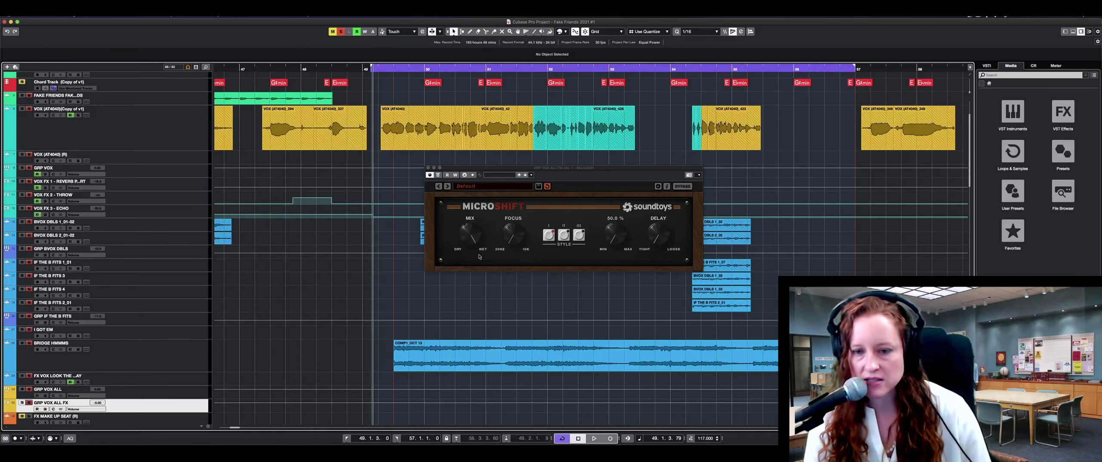
pyautogui.click(564, 237)
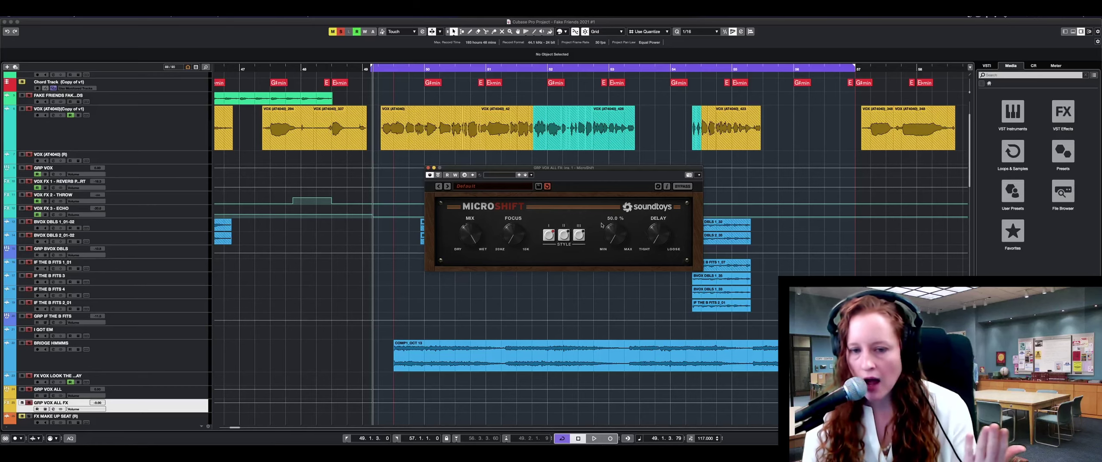
pyautogui.moveTo(567, 171); pyautogui.dragTo(566, 170)
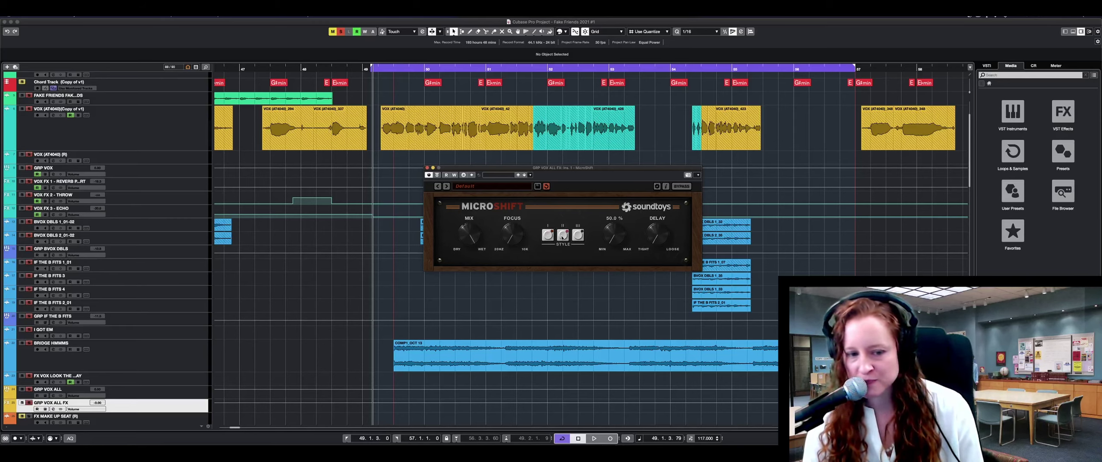
pyautogui.press('space')
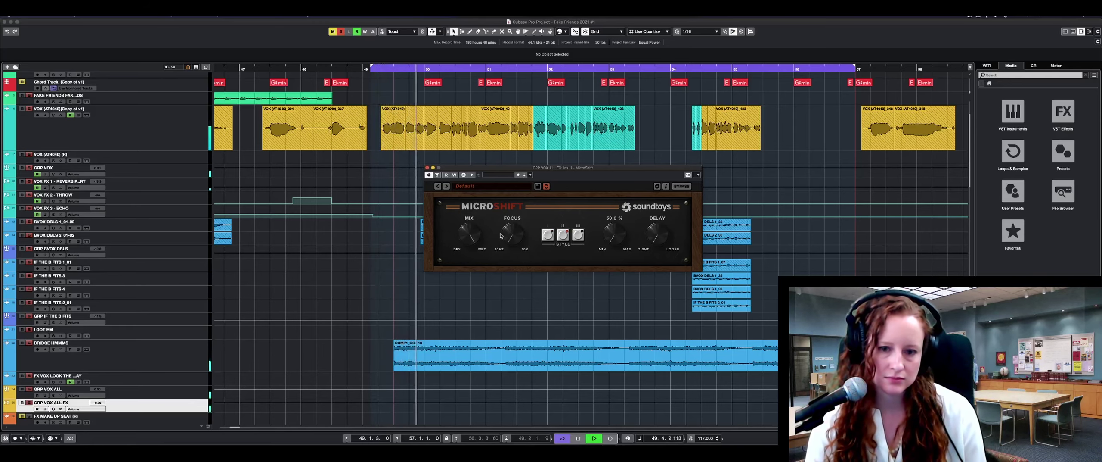
# Audition MicroShift's Detune at 200% on the vocals, stop playback, readjust the Detune and Delay settings and close the plug-in
pyautogui.moveTo(612, 235); pyautogui.dragTo(622, 201)
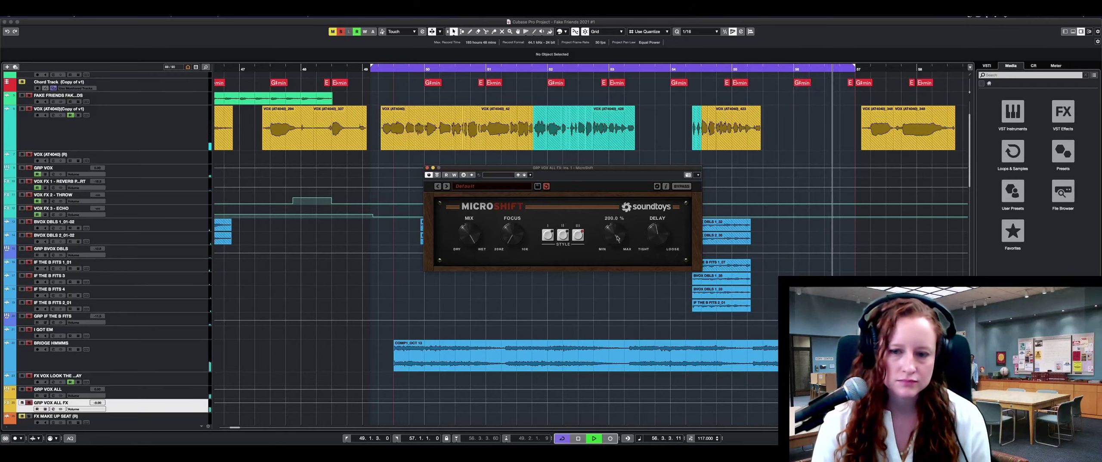
pyautogui.press('space')
pyautogui.moveTo(605, 254); pyautogui.dragTo(658, 227)
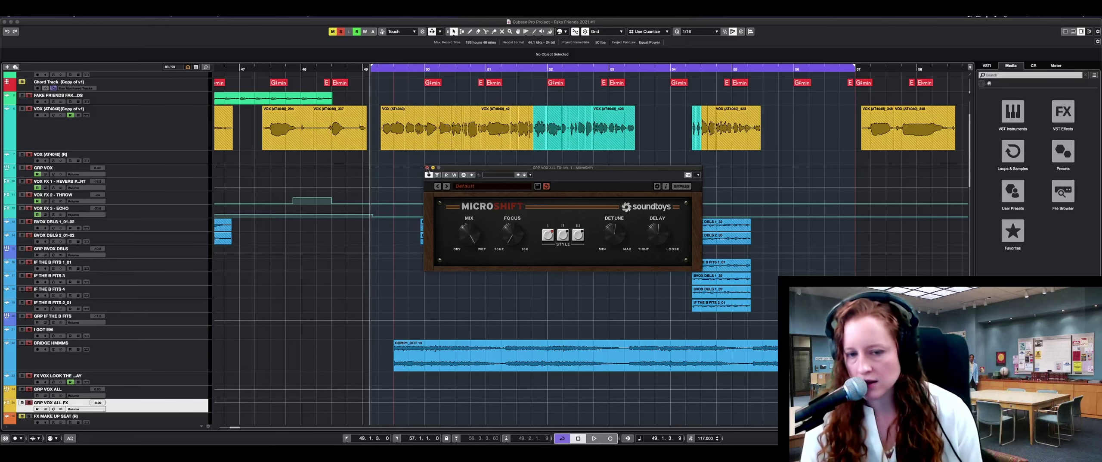
pyautogui.click(427, 168)
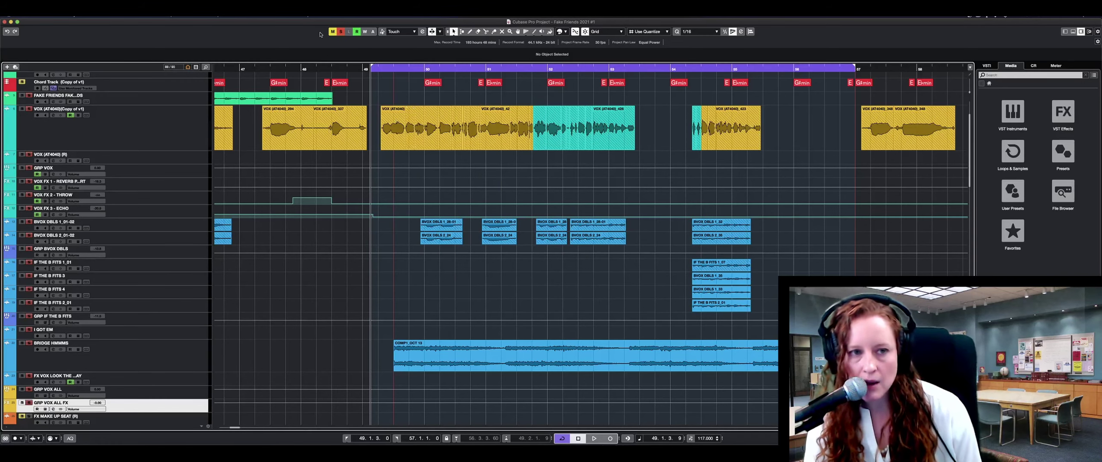
# Clear the solos, open the GRP VOX ALL FX channel settings and blend its level in at -15.4 while playing the mix
pyautogui.click(53, 408)
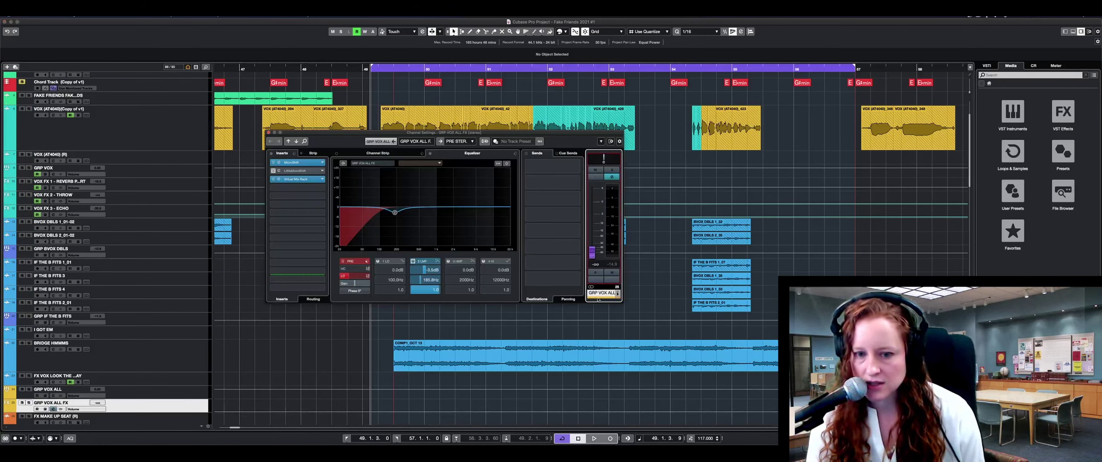
pyautogui.moveTo(593, 208); pyautogui.dragTo(592, 236)
pyautogui.press('space')
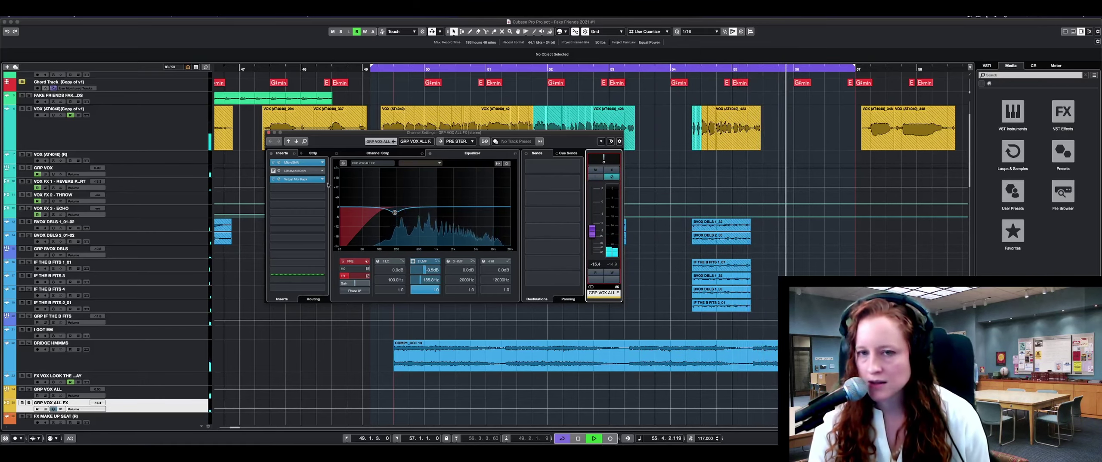
pyautogui.press('space')
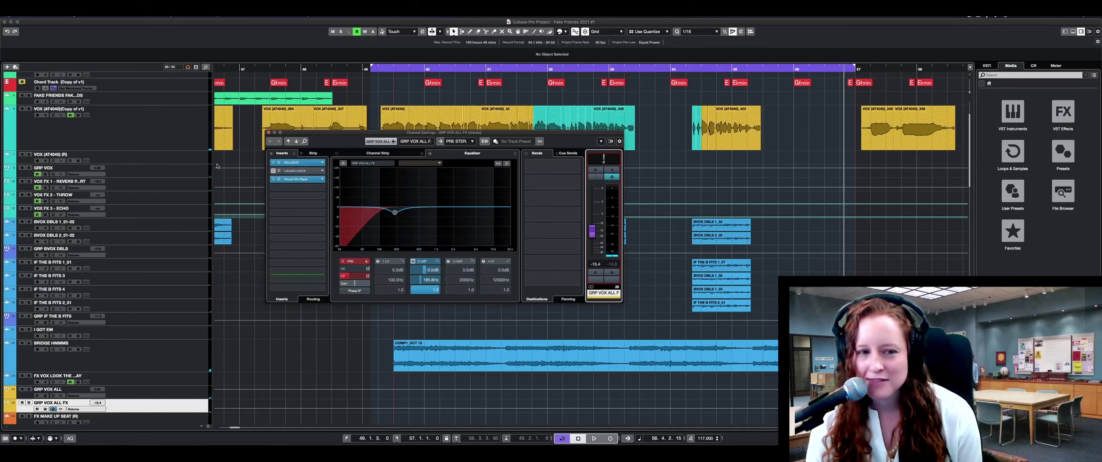
# Open Little MicroShift and MicroShift from the channel's inserts, place one above the other to compare their controls, and close the windows
pyautogui.click(279, 170)
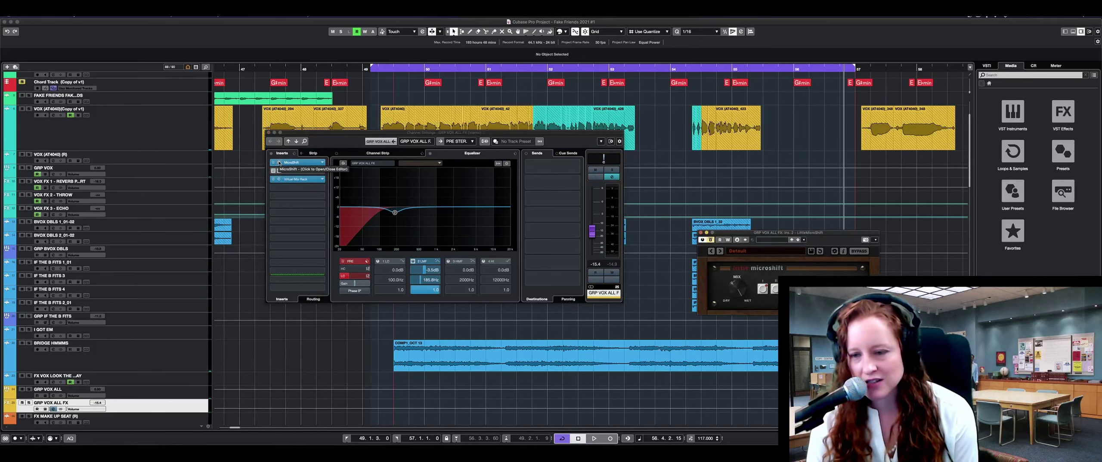
pyautogui.click(279, 163)
pyautogui.moveTo(608, 174); pyautogui.dragTo(860, 133)
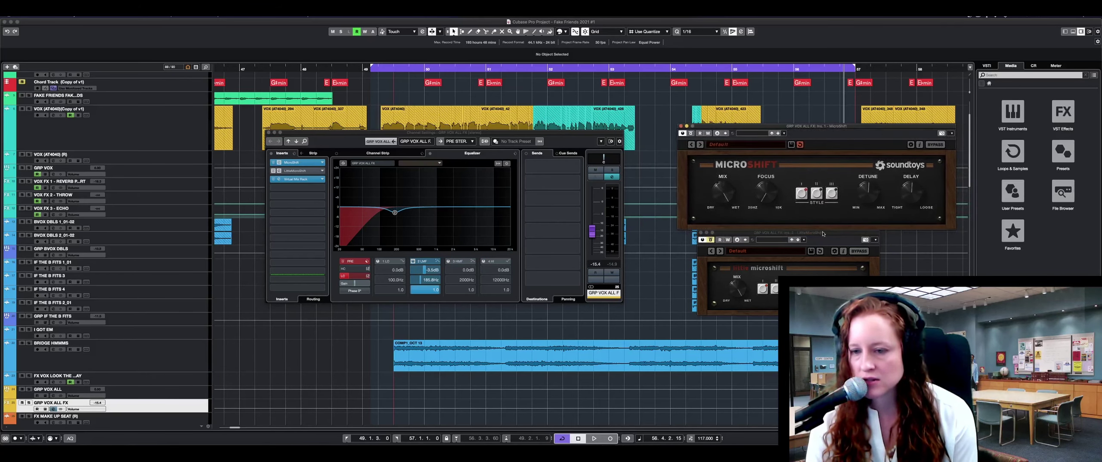
pyautogui.moveTo(824, 233); pyautogui.dragTo(807, 237)
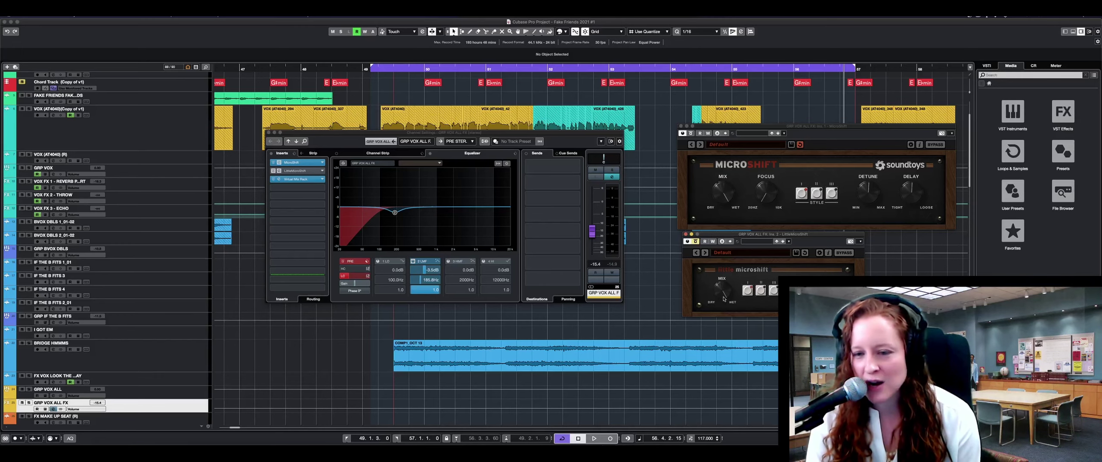
pyautogui.click(650, 297)
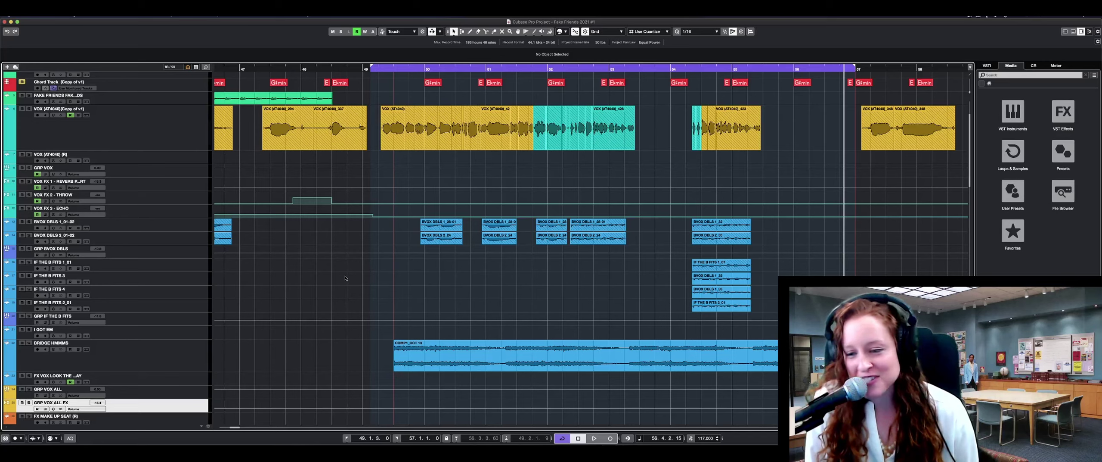